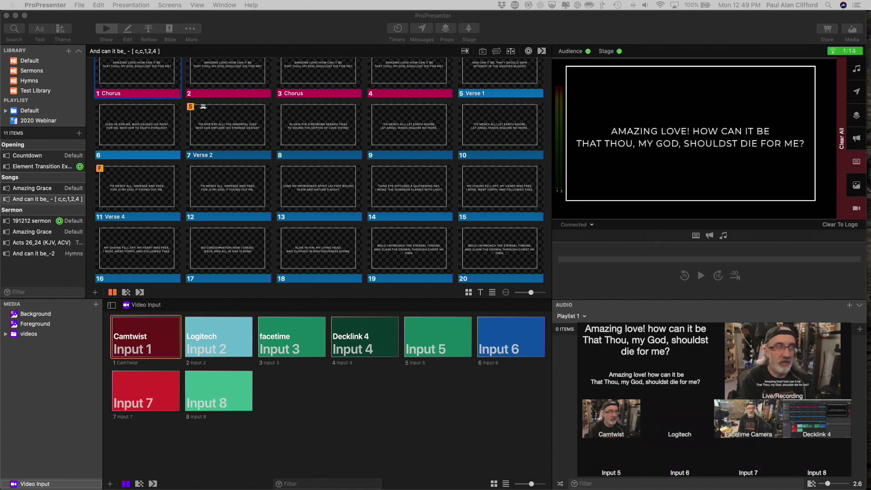
Review the Dynex stage screen's output settings in the screen configuration window.
{"action": "left_click", "coordinate": [331, 21]}
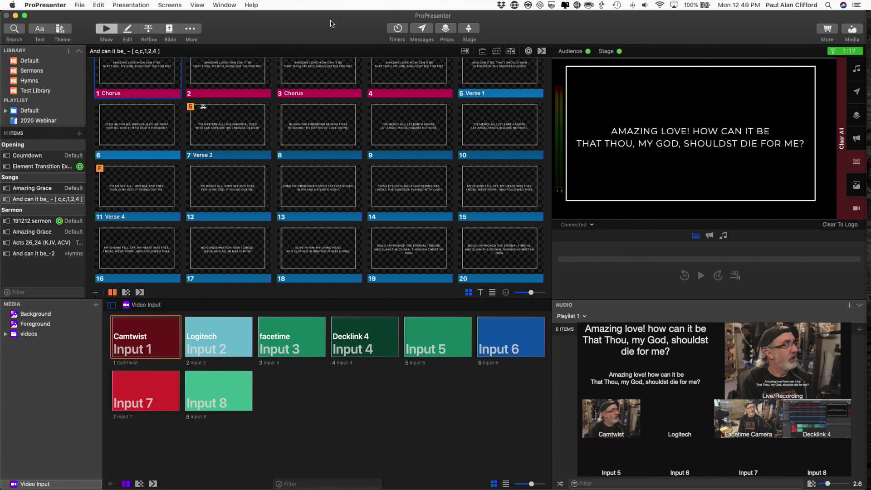
{"action": "left_click", "coordinate": [167, 5]}
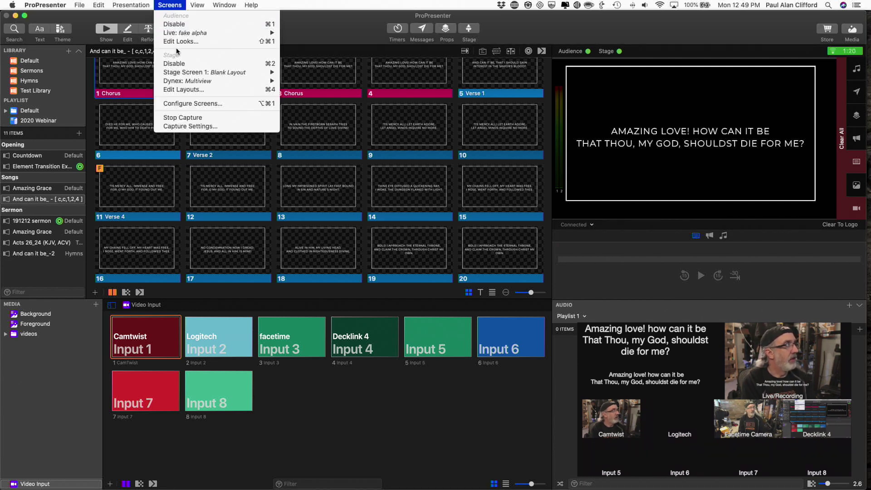
{"action": "left_click", "coordinate": [180, 103]}
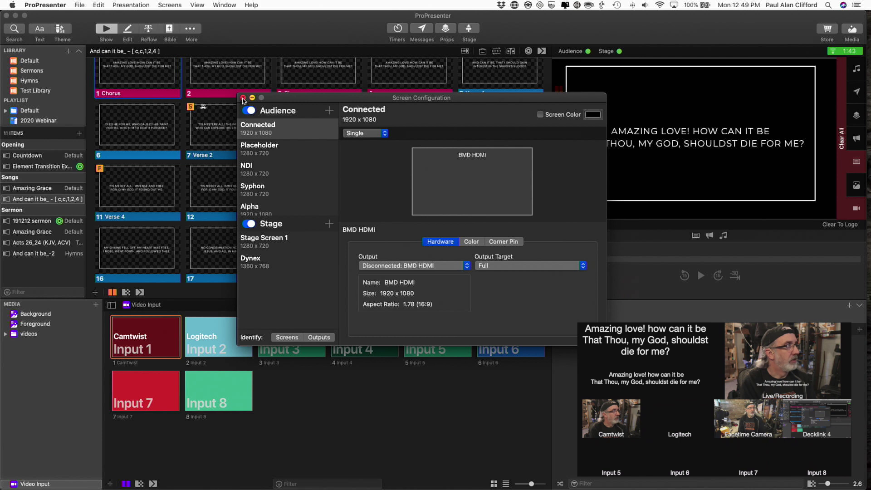
{"action": "left_click", "coordinate": [254, 271]}
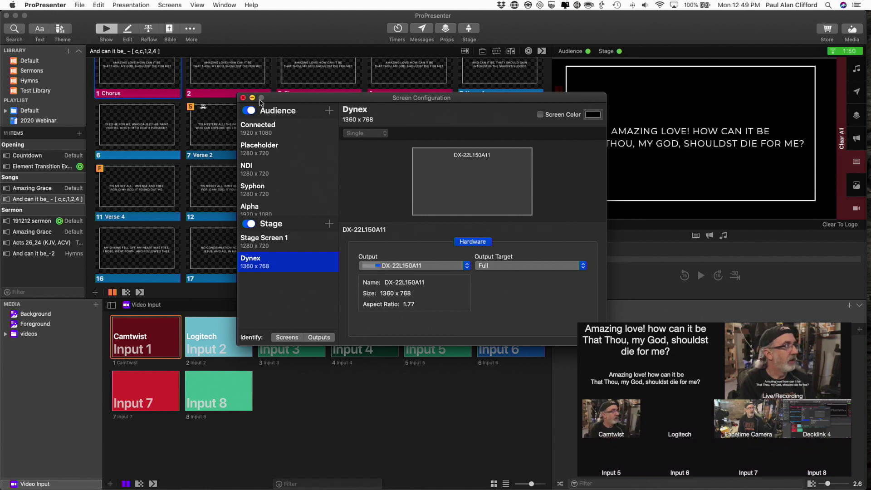
{"action": "left_click", "coordinate": [243, 98]}
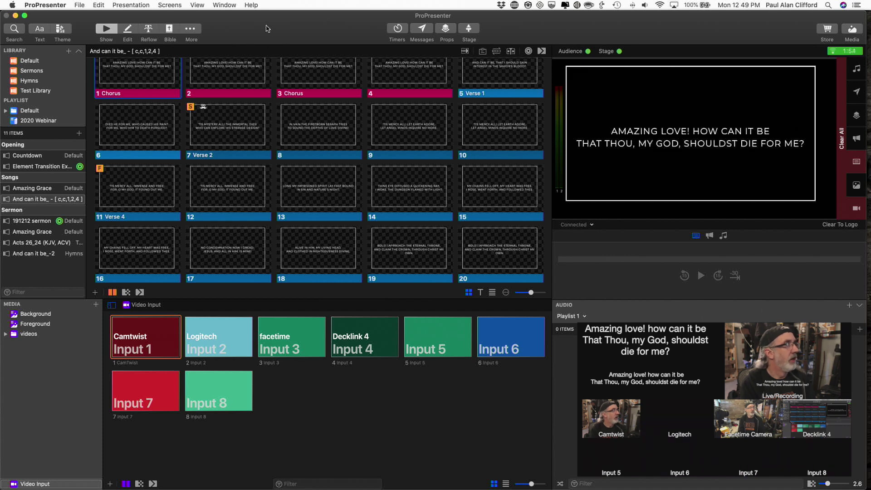
Open Screens > Edit Layouts and select the Multiview stage layout for editing.
{"action": "left_click", "coordinate": [170, 5]}
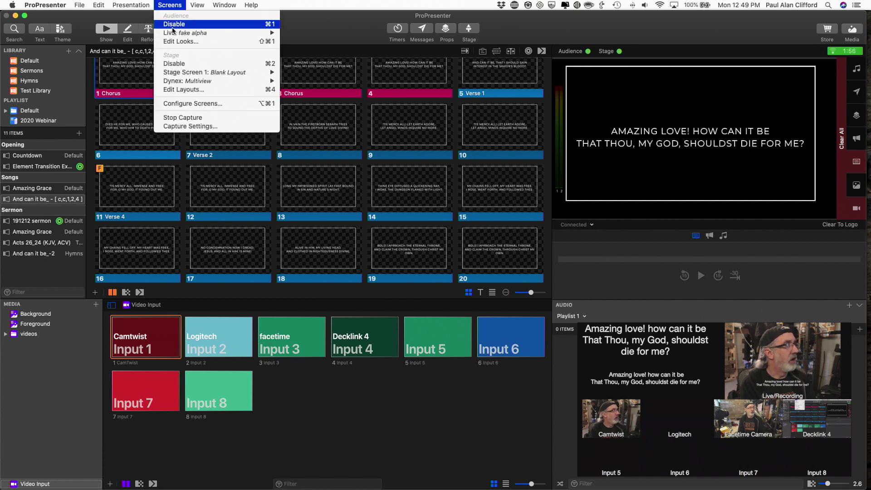
{"action": "left_click", "coordinate": [176, 90]}
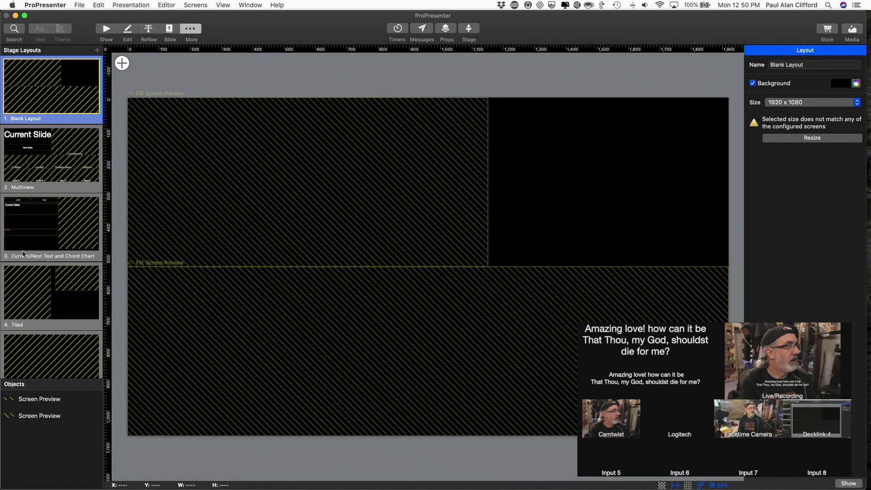
{"action": "left_click", "coordinate": [69, 147]}
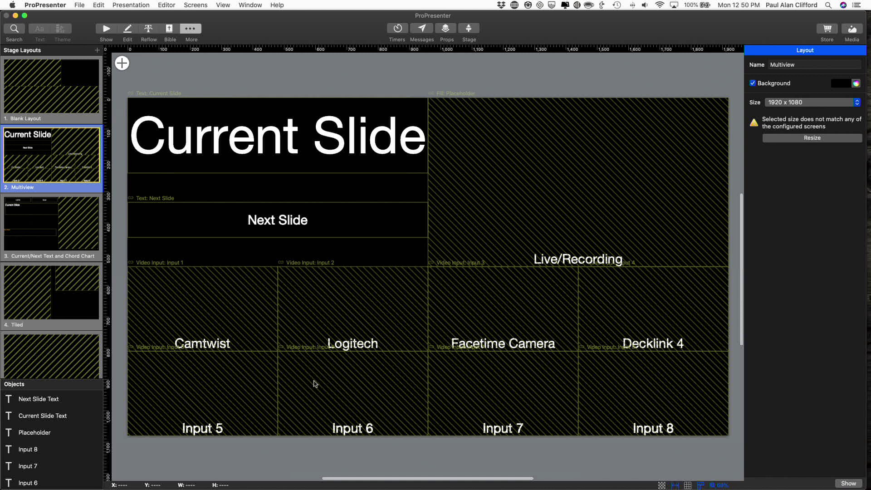
{"action": "left_click", "coordinate": [123, 64]}
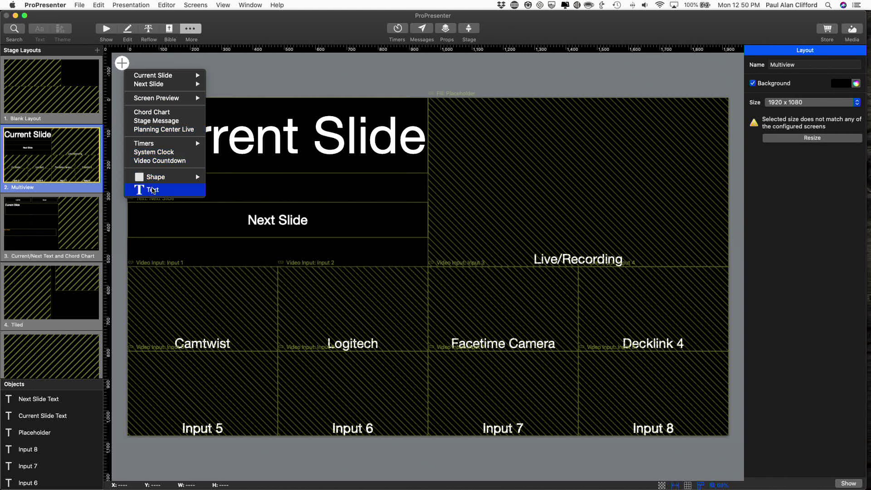
Add a text object reading ';wah;afjfdopi' with a 5-width stroke and bottom-aligned text.
{"action": "left_click", "coordinate": [152, 190]}
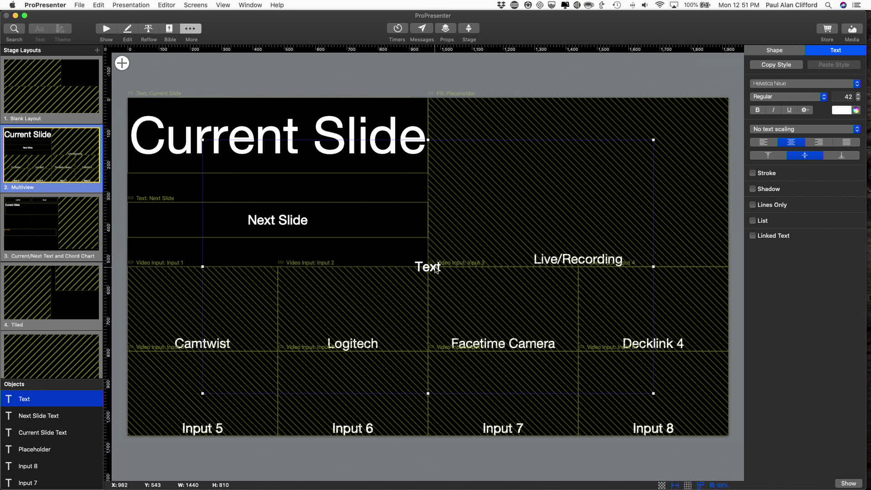
{"action": "double_click", "coordinate": [434, 268]}
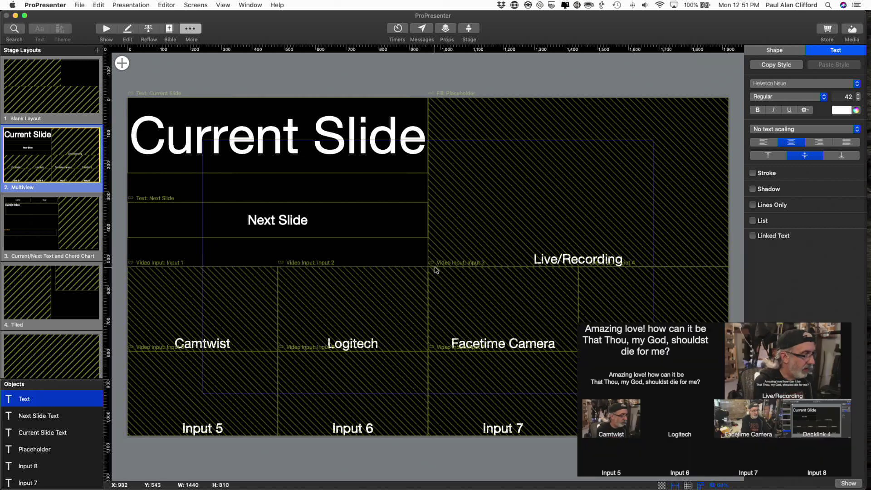
{"action": "type", "text": ";wah;afjfdopi"}
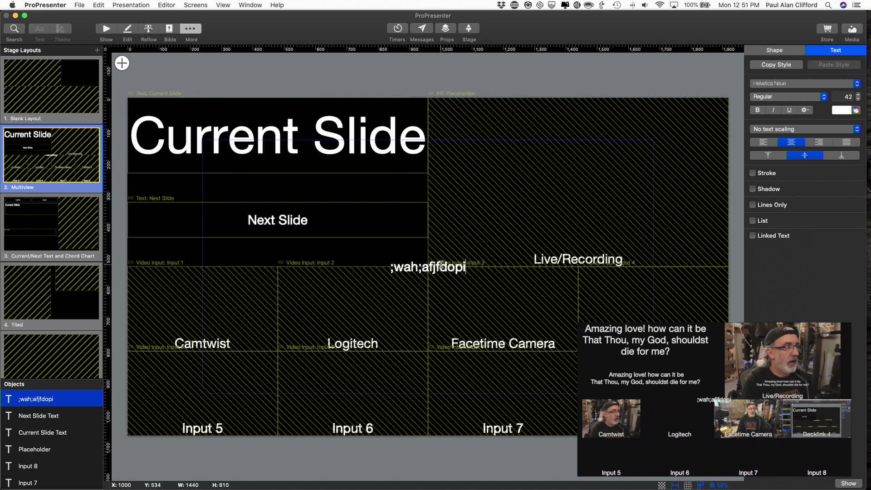
{"action": "key", "text": "super+a"}
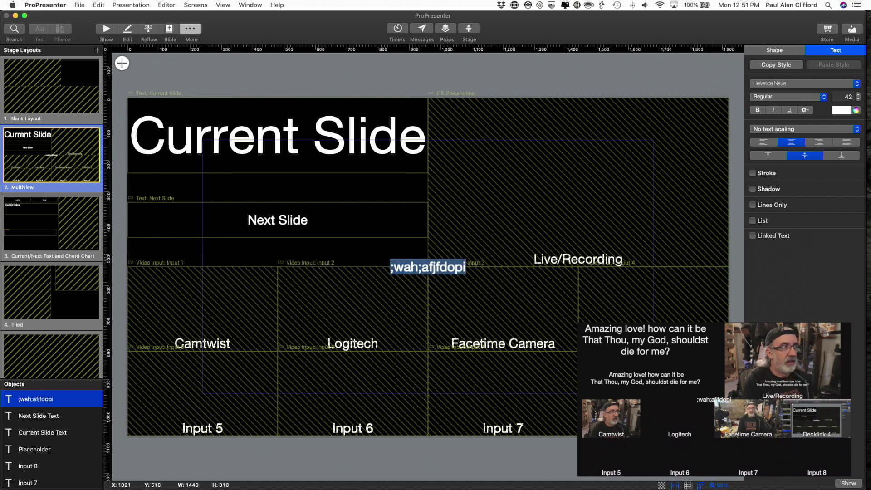
{"action": "left_click", "coordinate": [752, 173]}
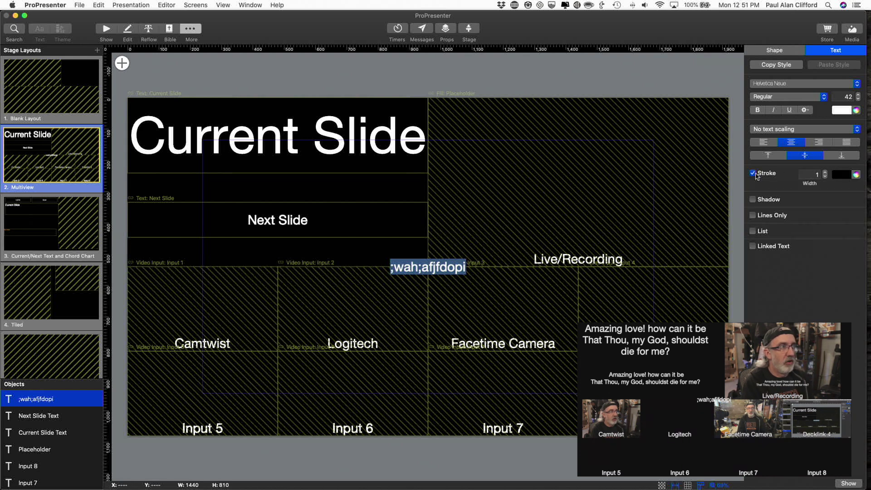
{"action": "left_click", "coordinate": [826, 171]}
{"action": "left_click", "coordinate": [827, 172]}
{"action": "left_click", "coordinate": [826, 172]}
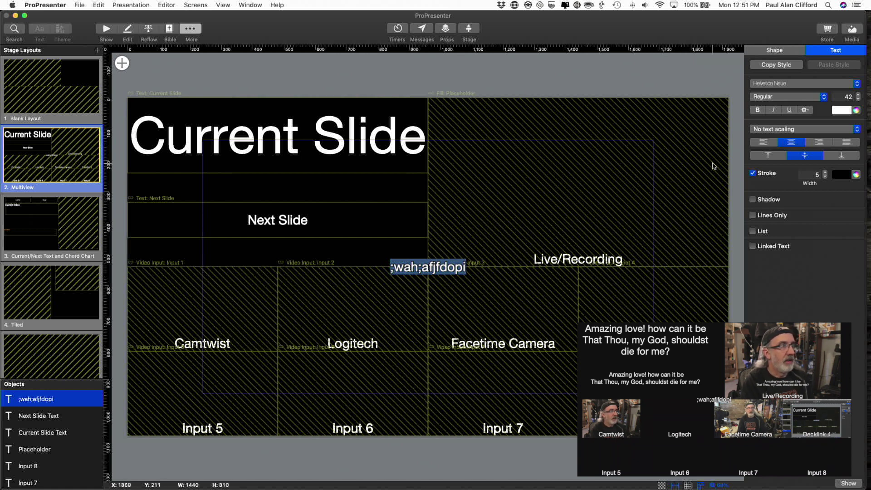
{"action": "left_click", "coordinate": [842, 157]}
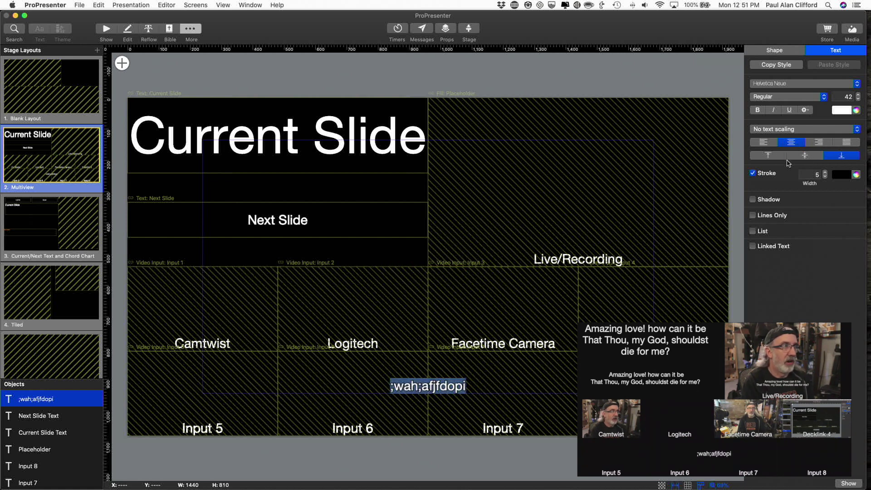
Set the box's Shape fill to Screen Preview > Placeholder after briefly trying a video input fill.
{"action": "left_click", "coordinate": [773, 51]}
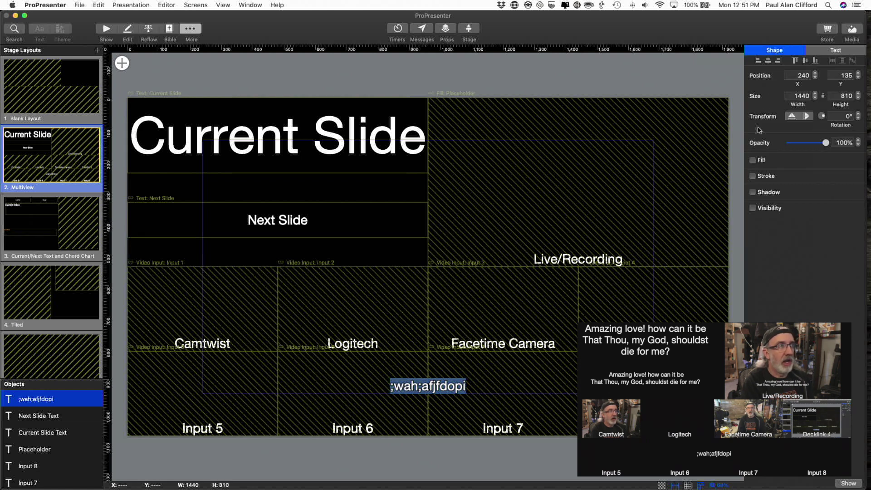
{"action": "left_click", "coordinate": [752, 160]}
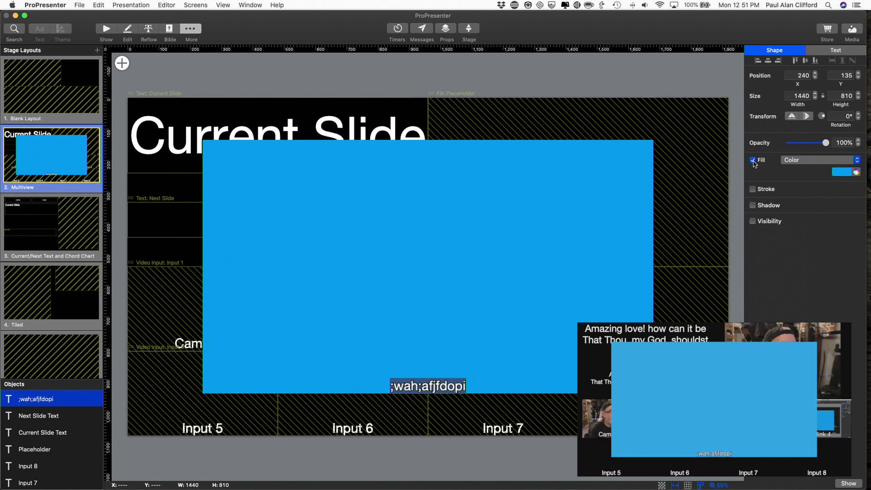
{"action": "left_click", "coordinate": [849, 163]}
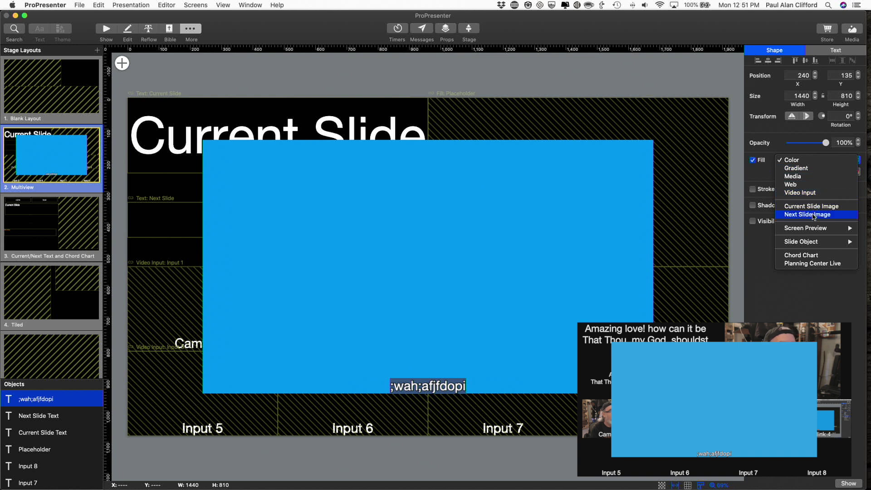
{"action": "mouse_move", "coordinate": [812, 232]}
{"action": "left_click", "coordinate": [808, 193]}
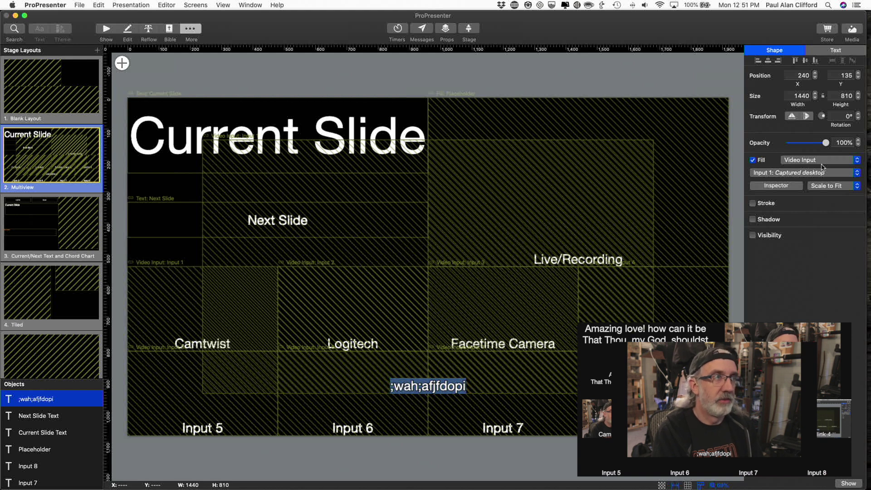
{"action": "left_click", "coordinate": [836, 175]}
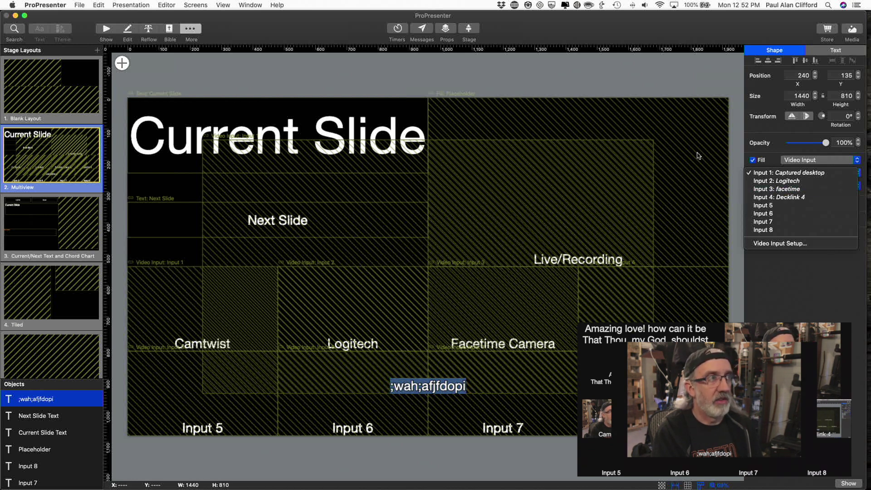
{"action": "left_click", "coordinate": [841, 162]}
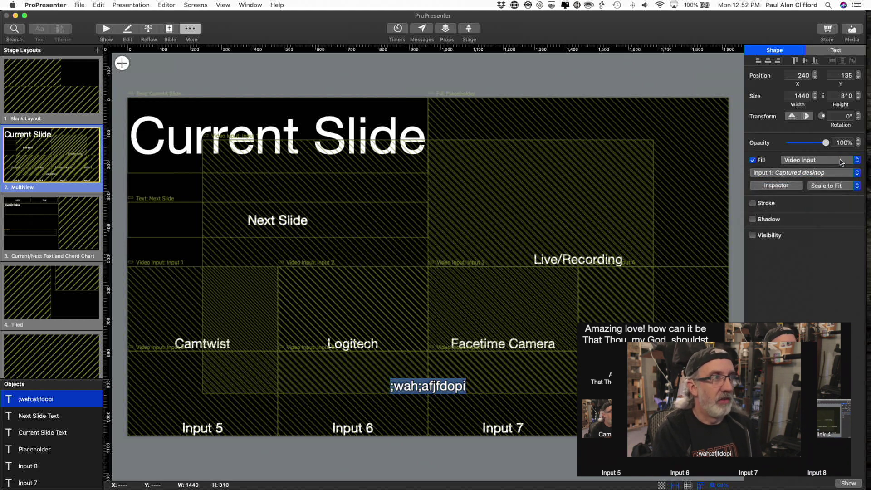
{"action": "left_click", "coordinate": [841, 163]}
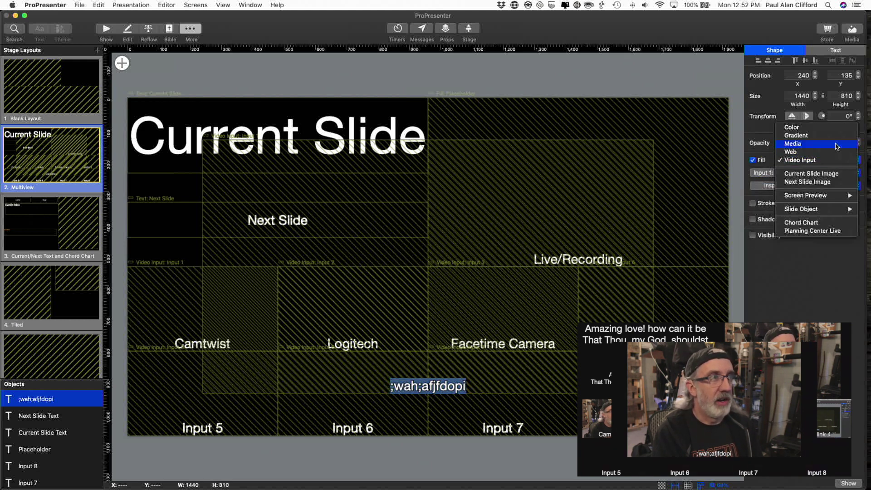
{"action": "mouse_move", "coordinate": [823, 196]}
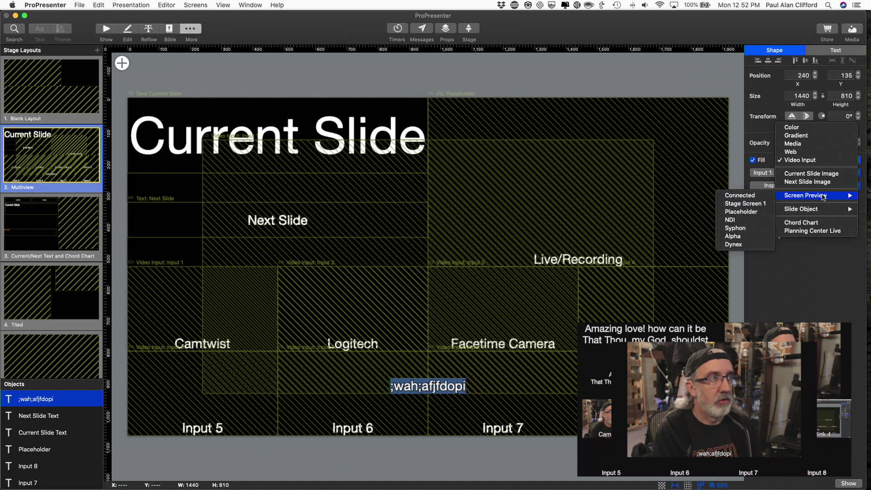
{"action": "left_click", "coordinate": [753, 213]}
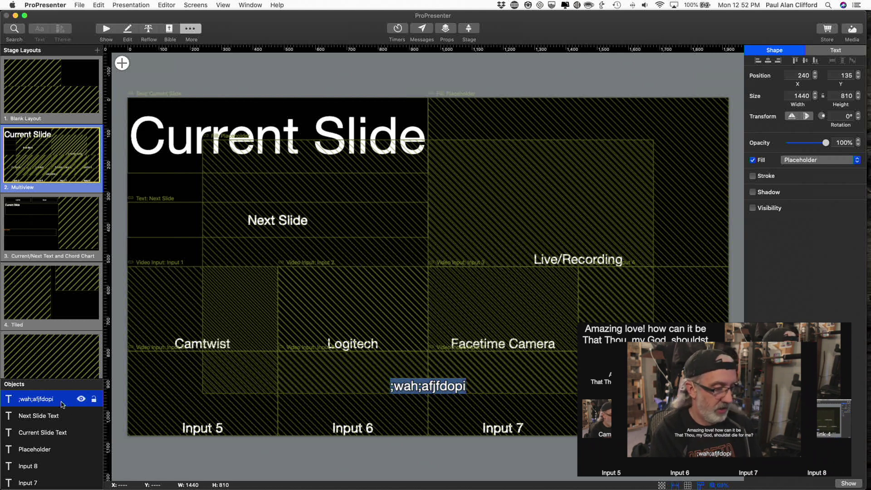
Delete the stray ';wah;afjfdopi' text object and the overlapping Placeholder box.
{"action": "key", "text": "Delete"}
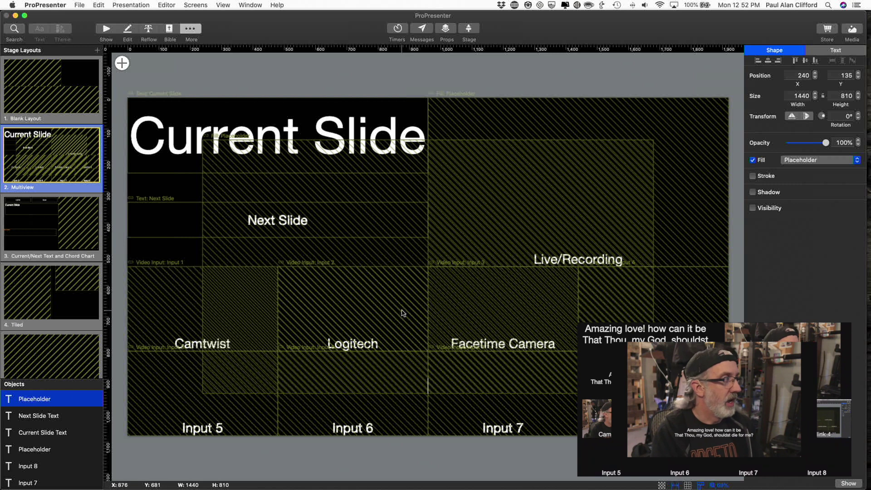
{"action": "left_click", "coordinate": [80, 415]}
{"action": "left_click", "coordinate": [44, 400]}
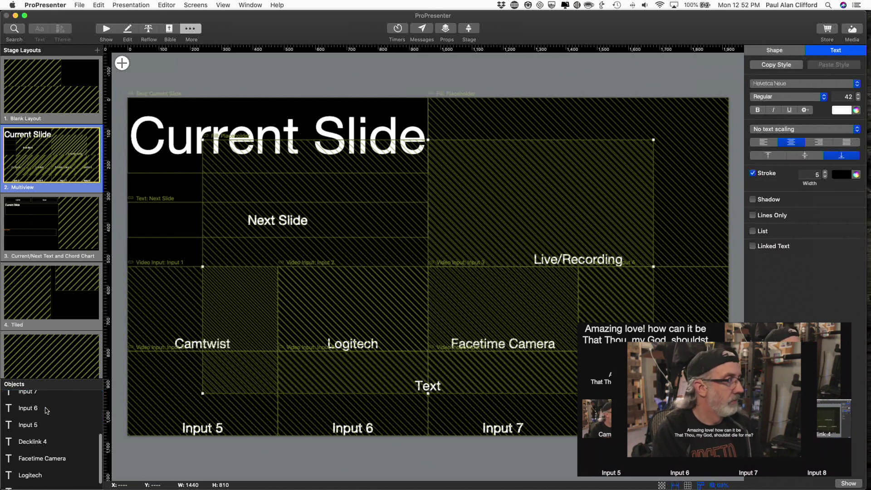
{"action": "left_click", "coordinate": [45, 415]}
{"action": "left_click", "coordinate": [494, 233]}
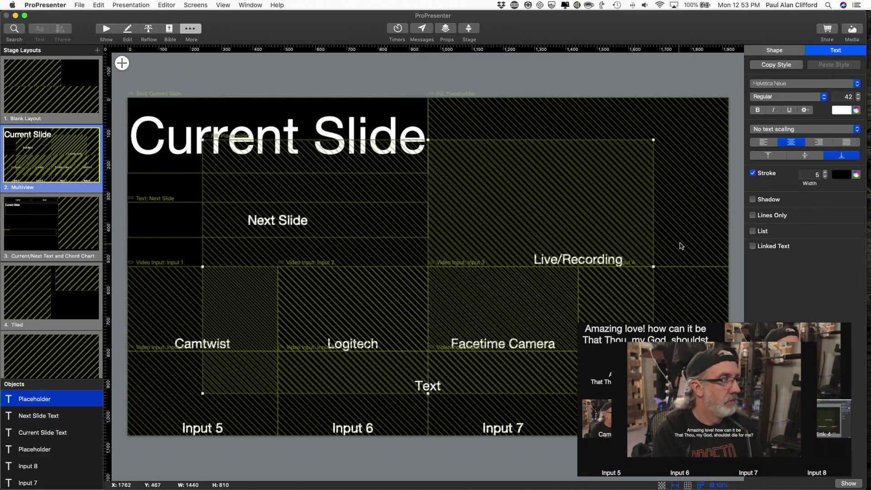
{"action": "key", "text": "Delete"}
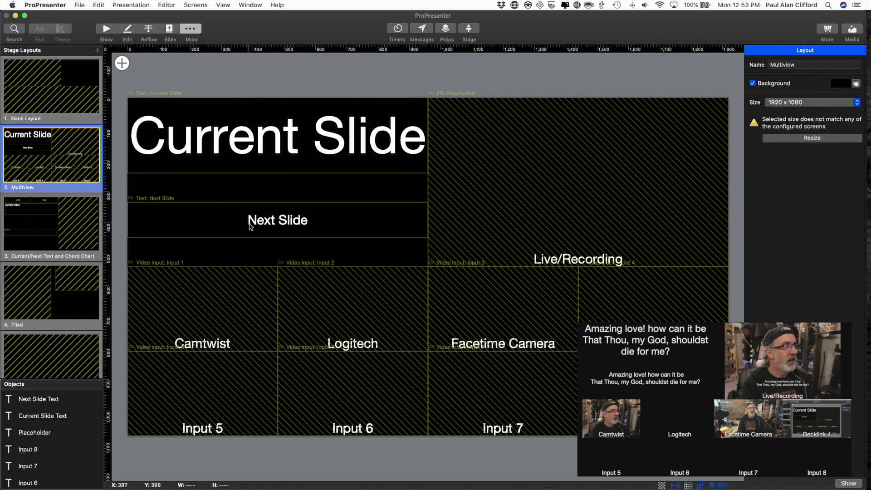
{"action": "left_click", "coordinate": [121, 65]}
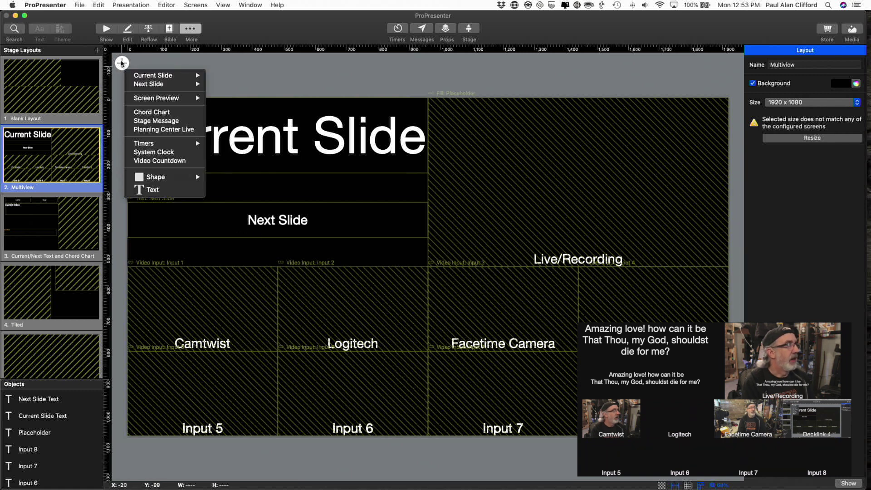
{"action": "mouse_move", "coordinate": [170, 78]}
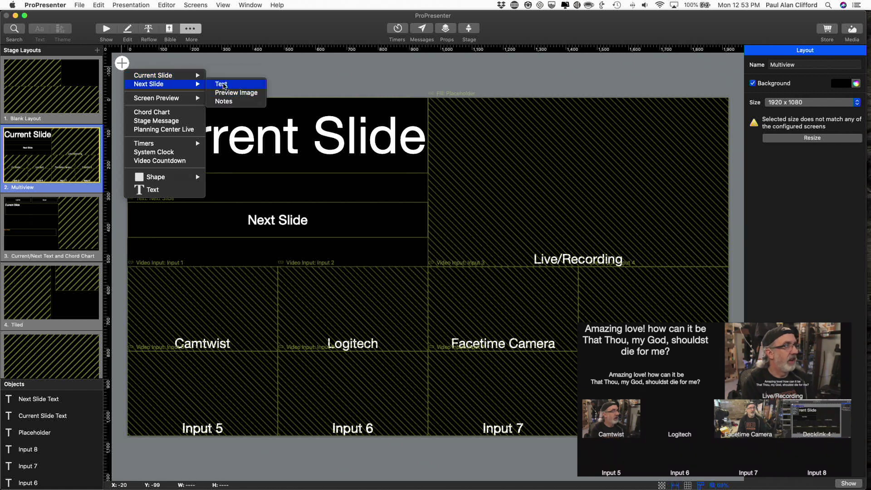
{"action": "left_click", "coordinate": [327, 70]}
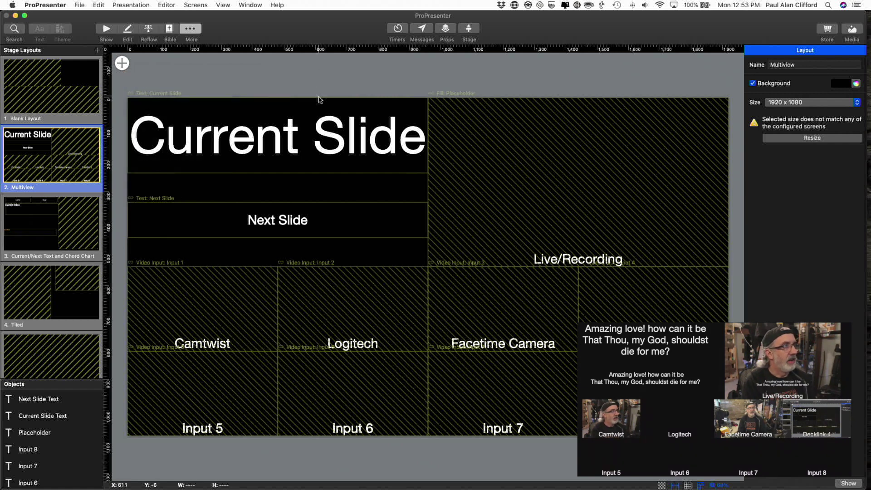
{"action": "left_click", "coordinate": [308, 132]}
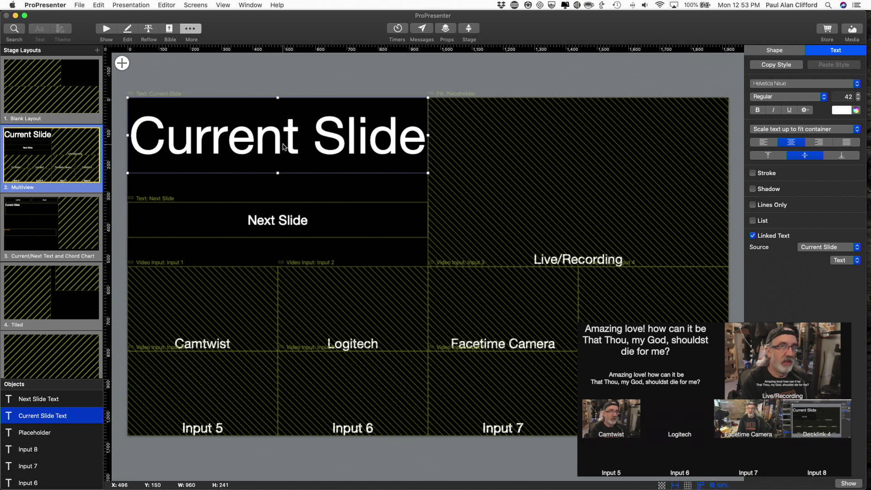
{"action": "left_click", "coordinate": [275, 225]}
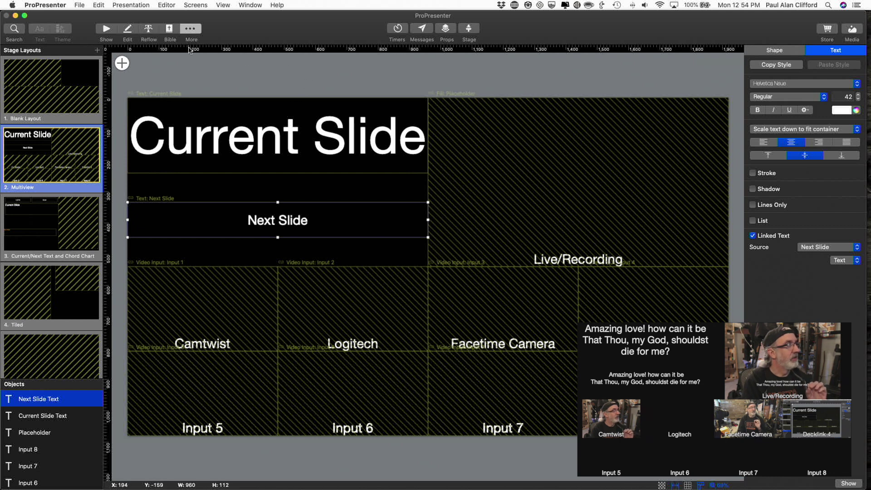
{"action": "left_click", "coordinate": [102, 30]}
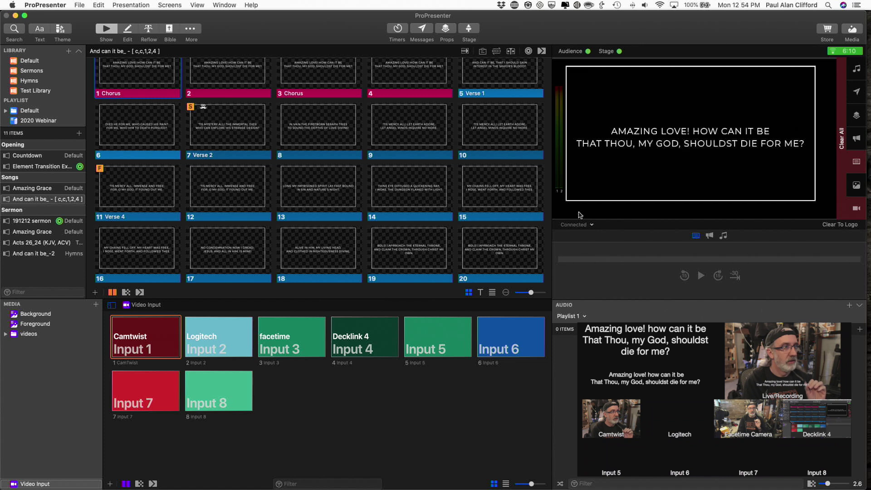
Preview the Dynex output to check the Multiview, then switch the preview back to Connected.
{"action": "left_click", "coordinate": [591, 224]}
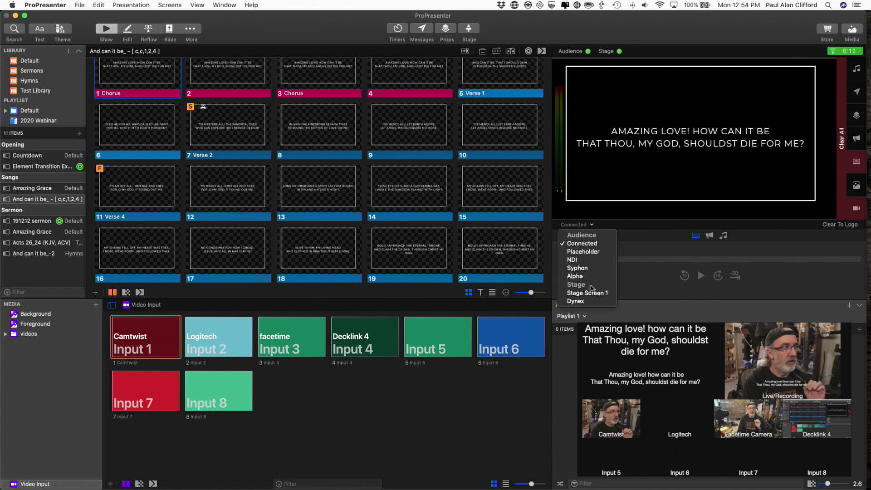
{"action": "left_click", "coordinate": [589, 302]}
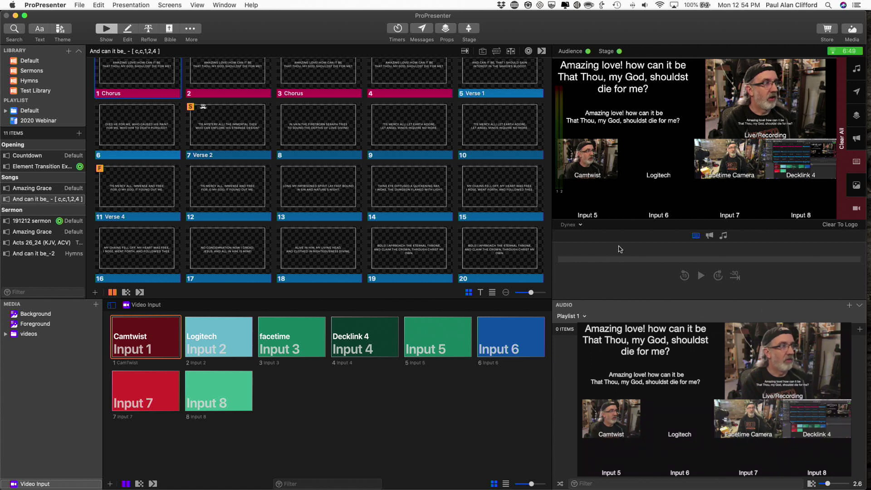
{"action": "left_click", "coordinate": [580, 225]}
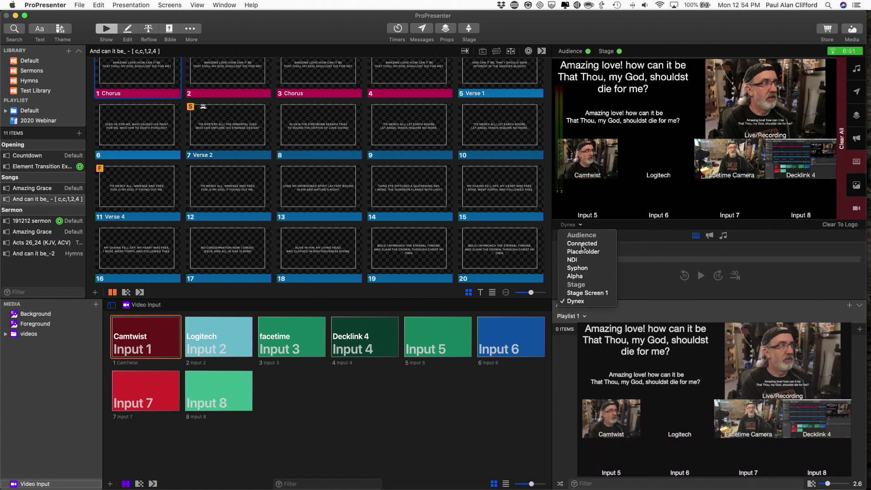
{"action": "left_click", "coordinate": [582, 244]}
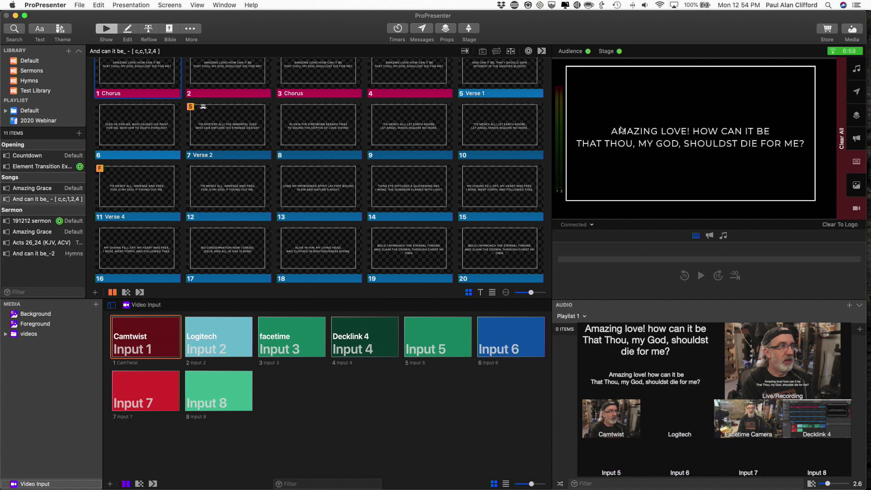
{"action": "left_click", "coordinate": [193, 5]}
{"action": "mouse_move", "coordinate": [175, 7]}
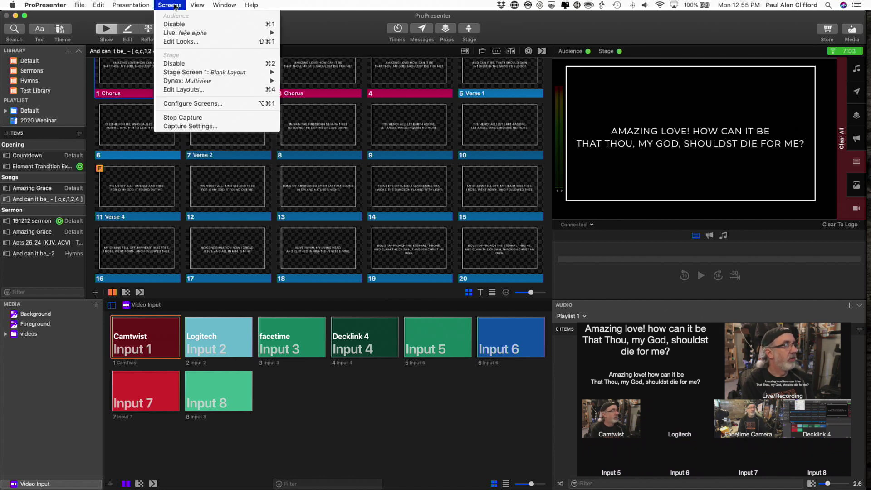
{"action": "left_click", "coordinate": [177, 41]}
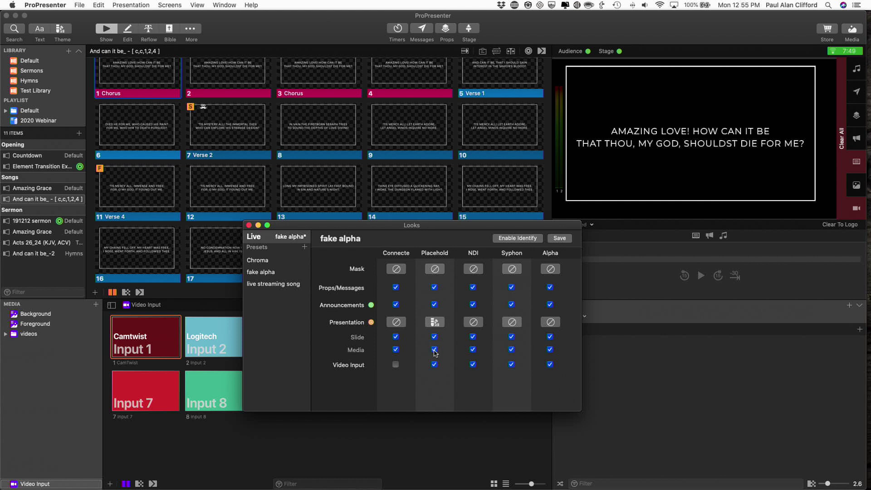
{"action": "left_click", "coordinate": [249, 226]}
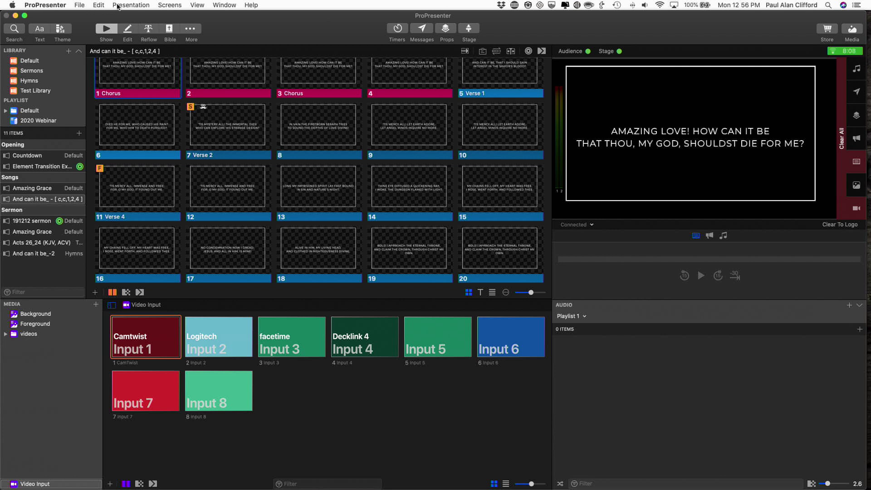
Open Preferences to the Video Input settings, then close them again.
{"action": "left_click", "coordinate": [47, 6]}
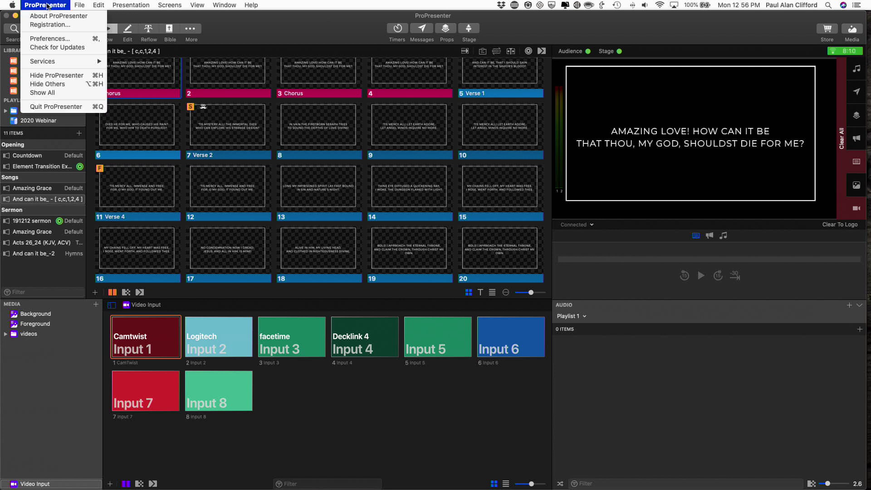
{"action": "left_click", "coordinate": [50, 39]}
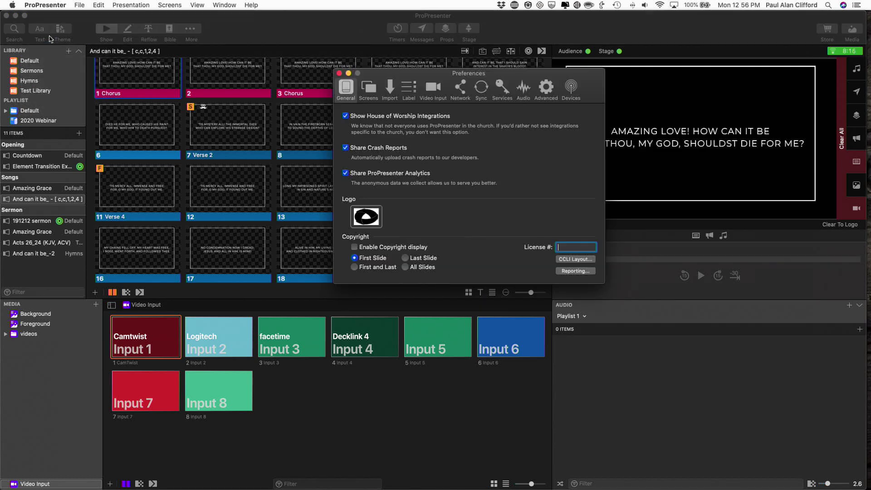
{"action": "left_click", "coordinate": [434, 90]}
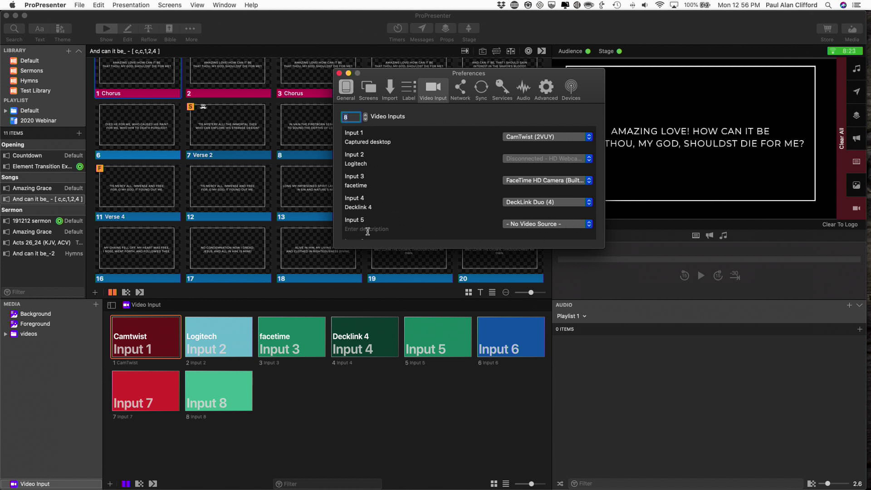
{"action": "left_click", "coordinate": [339, 73]}
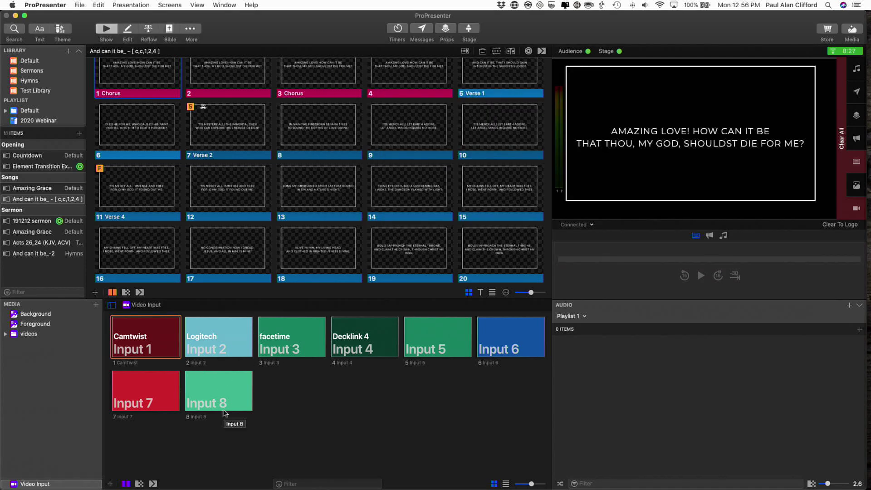
From the Input 8 cue's setup, change the Video Inputs count to 7 and back to 8.
{"action": "right_click", "coordinate": [229, 393]}
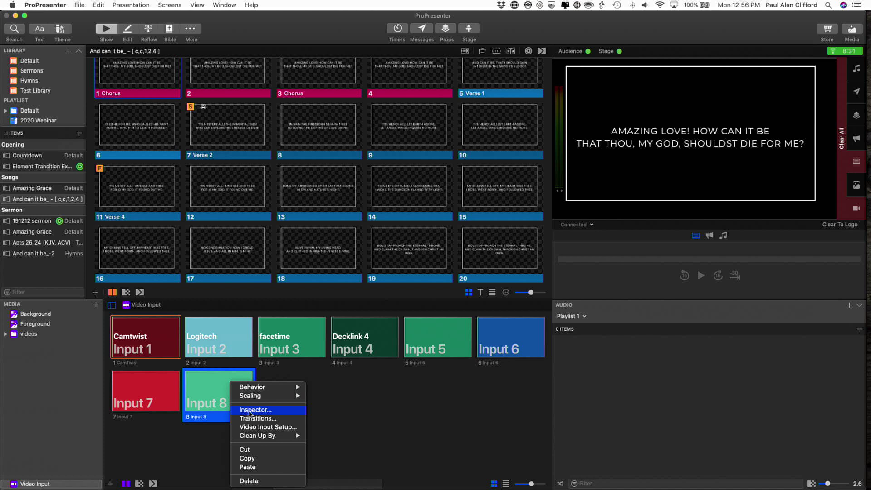
{"action": "left_click", "coordinate": [253, 428]}
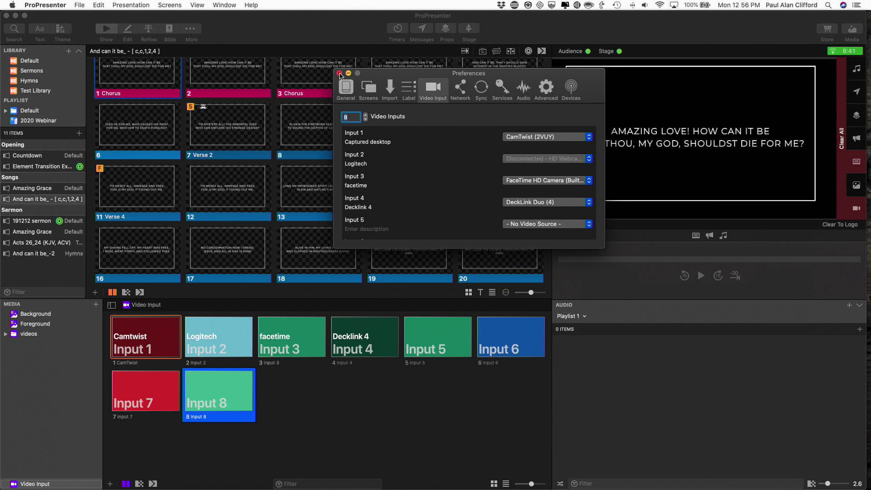
{"action": "scroll", "coordinate": [419, 195], "scroll_direction": "down", "scroll_amount": 3}
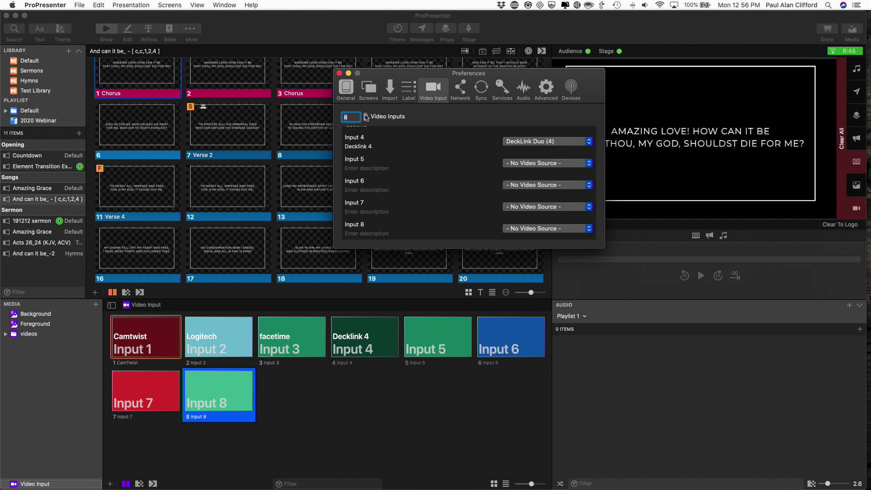
{"action": "left_click", "coordinate": [366, 118]}
{"action": "left_click", "coordinate": [366, 121]}
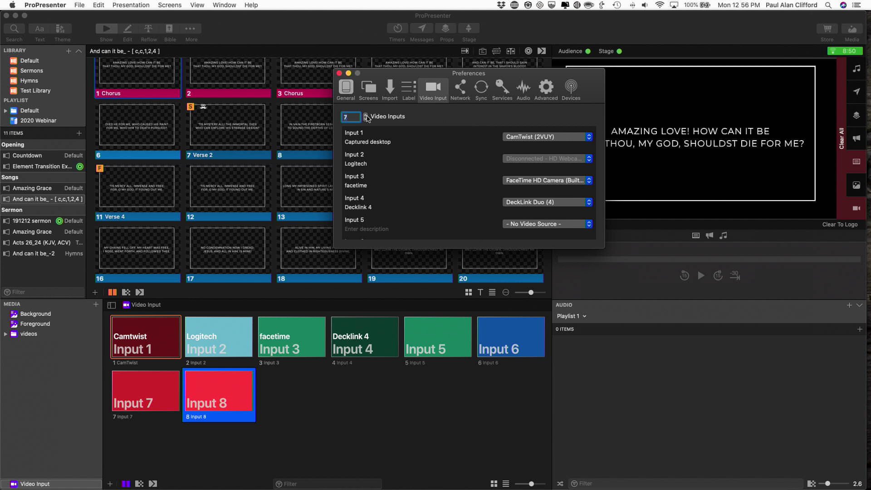
{"action": "left_click", "coordinate": [367, 118]}
{"action": "scroll", "coordinate": [361, 191], "scroll_direction": "down", "scroll_amount": 3}
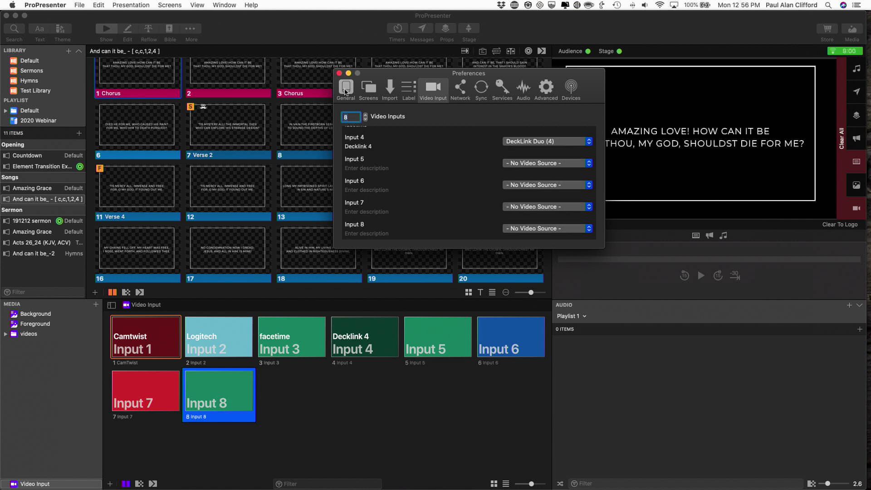
{"action": "left_click", "coordinate": [339, 73]}
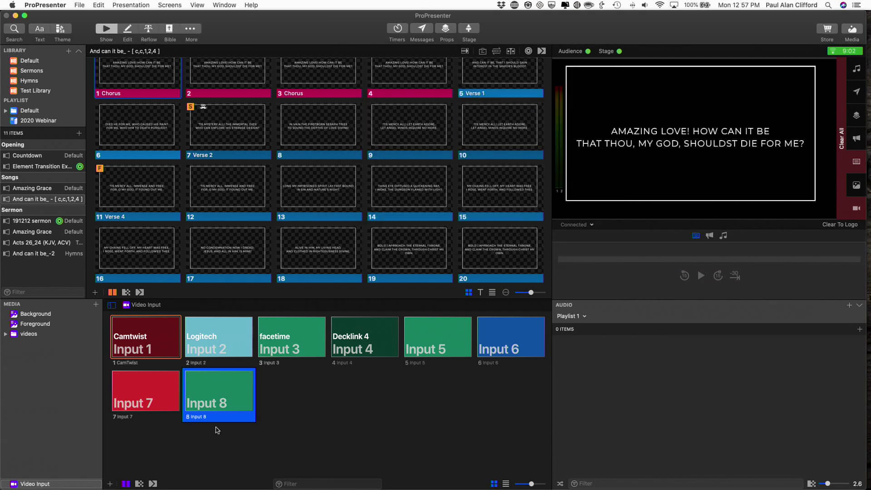
Delete the Input 8 cue from the Video Input bin and add a fresh Input 8 cue.
{"action": "right_click", "coordinate": [218, 401]}
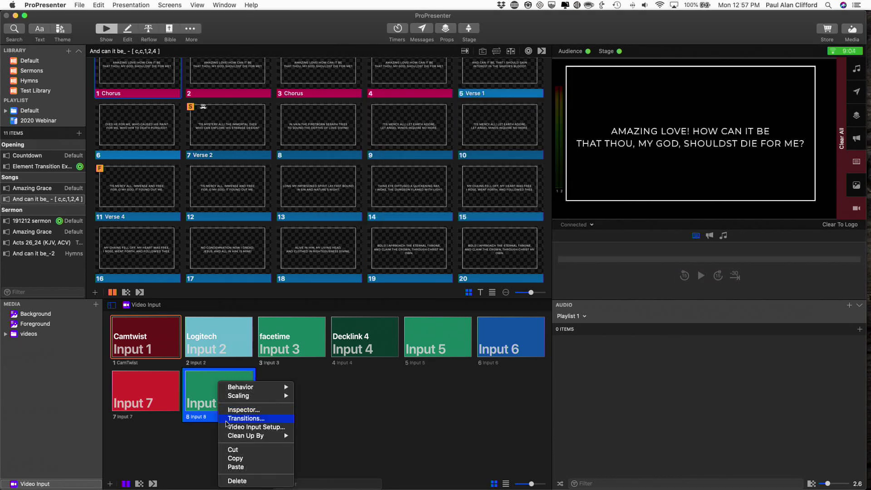
{"action": "left_click", "coordinate": [236, 481]}
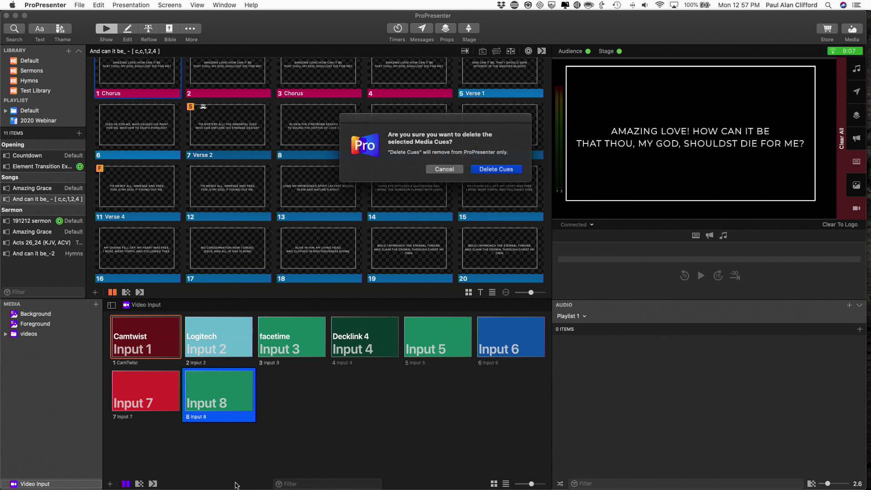
{"action": "left_click", "coordinate": [495, 170]}
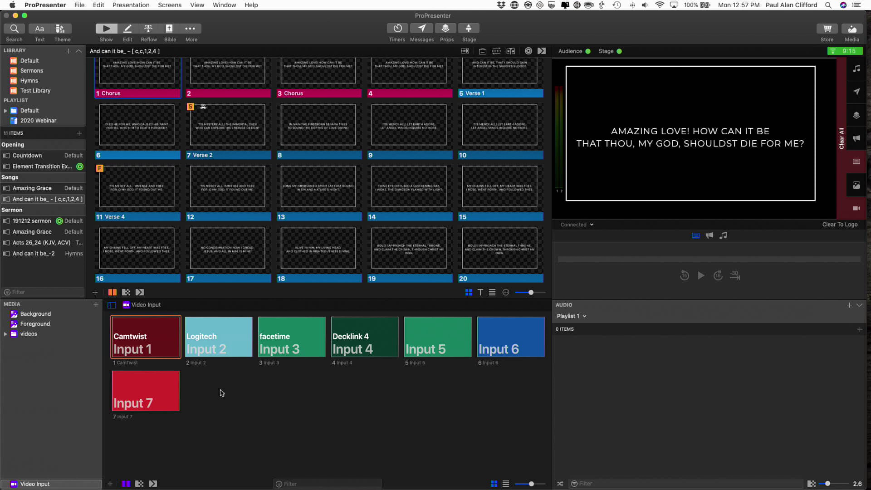
{"action": "left_click", "coordinate": [109, 484]}
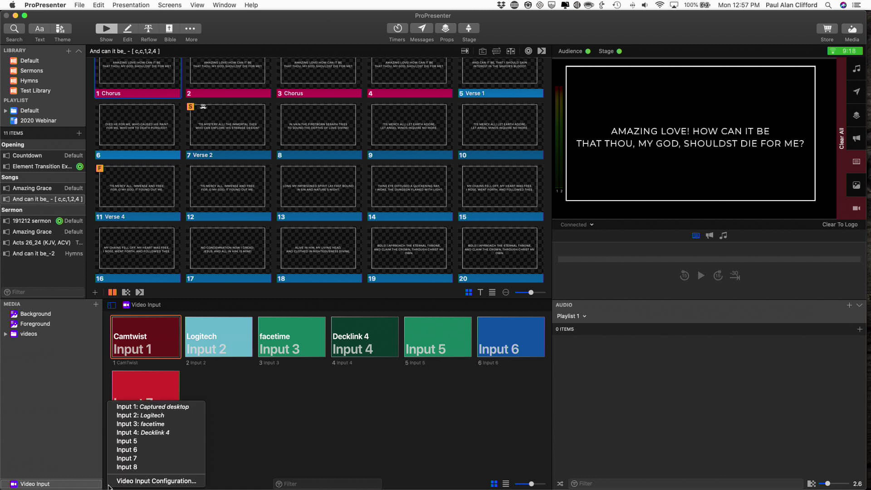
{"action": "left_click", "coordinate": [129, 467]}
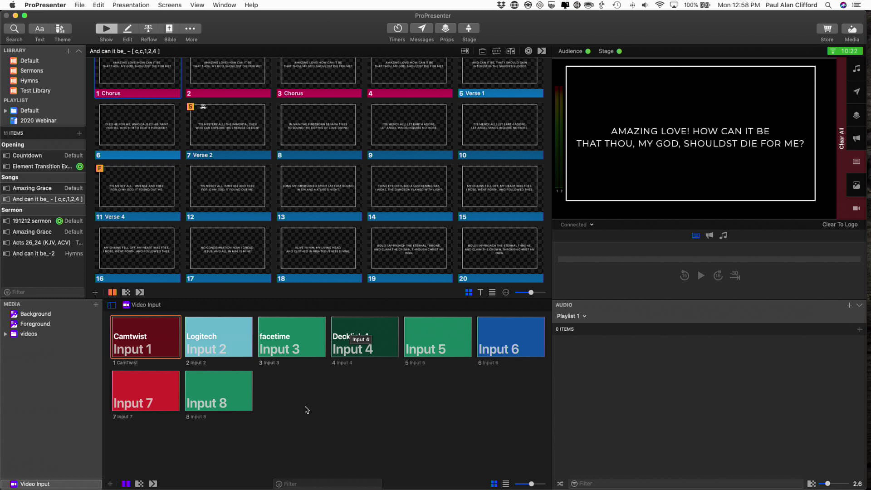
{"action": "left_click", "coordinate": [166, 5]}
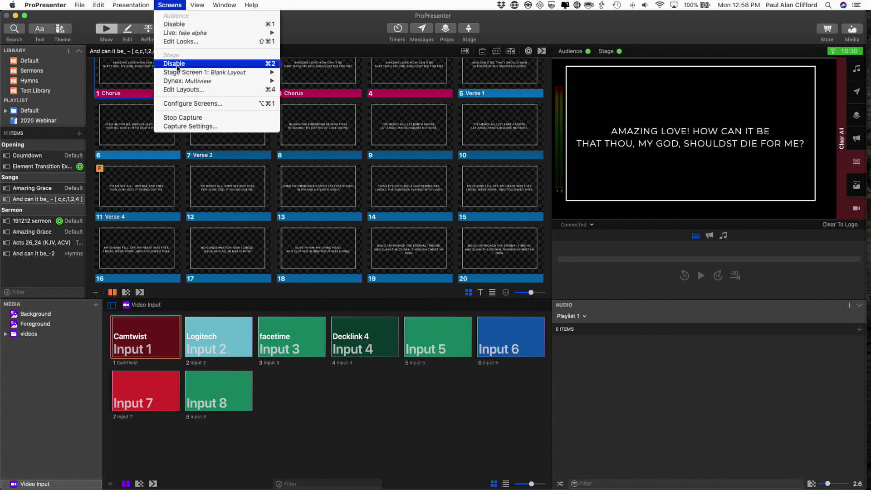
Open Multiview in the layout editor and inspect the Placeholder box (960 × 540 at 960, 0).
{"action": "left_click", "coordinate": [177, 89]}
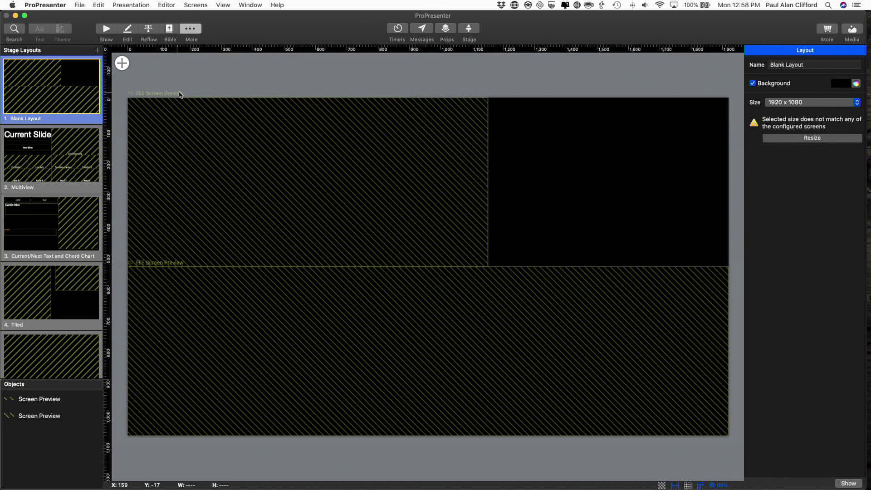
{"action": "left_click", "coordinate": [58, 151]}
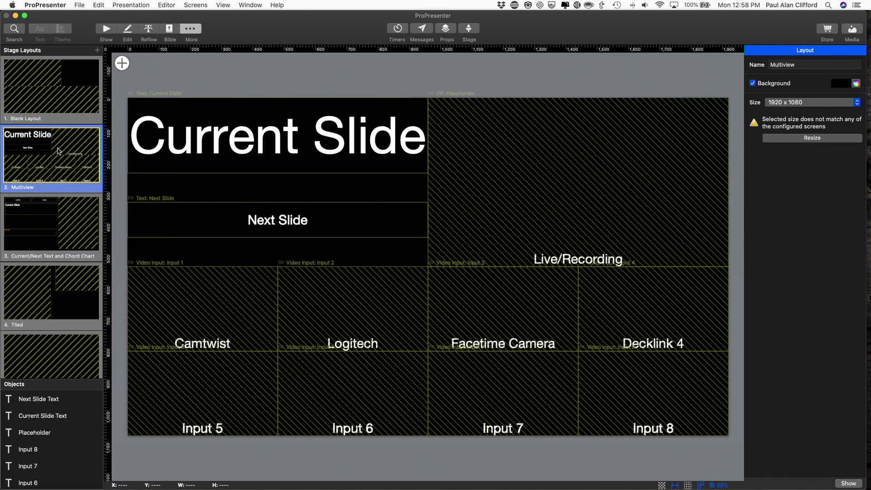
{"action": "left_click", "coordinate": [521, 179]}
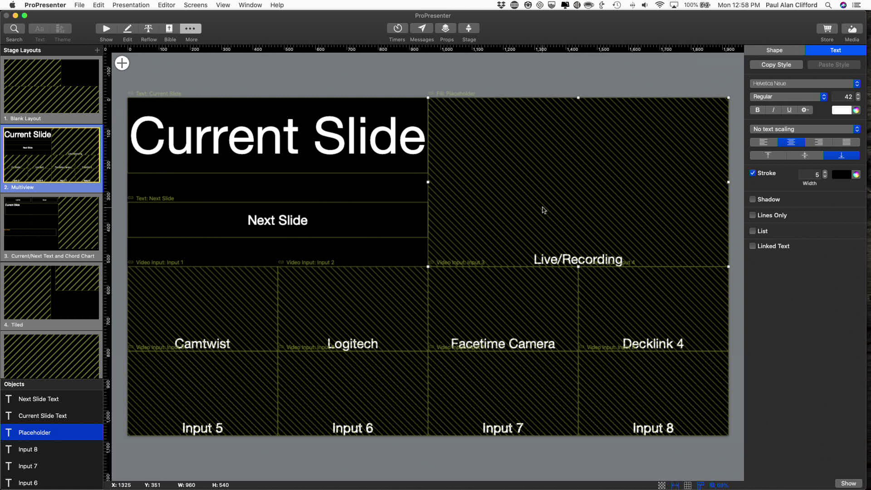
{"action": "left_click", "coordinate": [775, 53]}
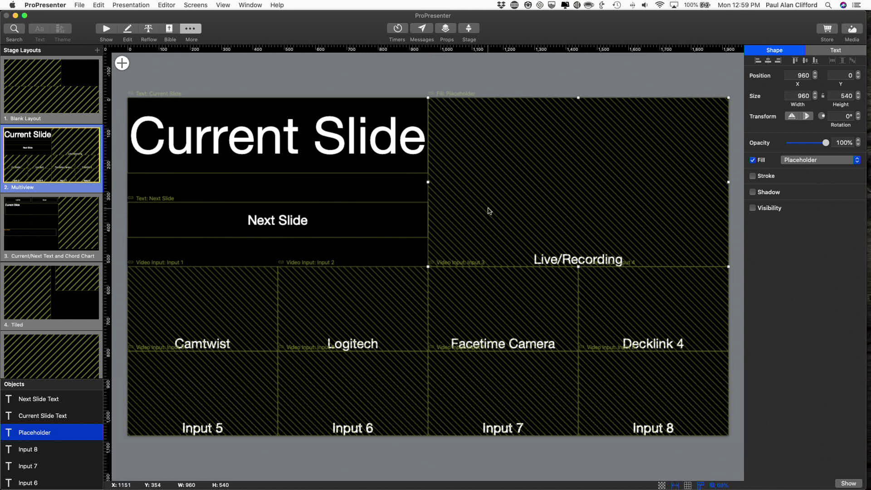
{"action": "left_click", "coordinate": [491, 316]}
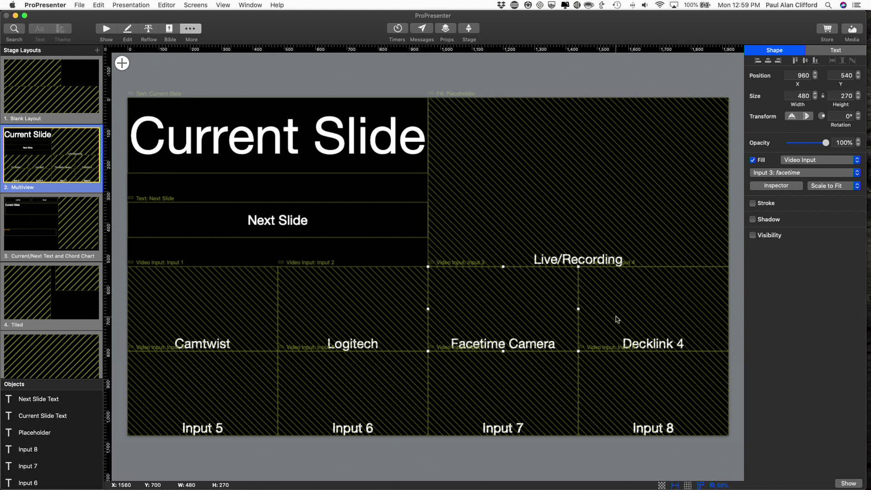
{"action": "mouse_move", "coordinate": [625, 321]}
{"action": "left_mouse_down"}
{"action": "mouse_move", "coordinate": [610, 346]}
{"action": "mouse_move", "coordinate": [617, 364]}
{"action": "mouse_move", "coordinate": [624, 322]}
{"action": "left_mouse_up"}
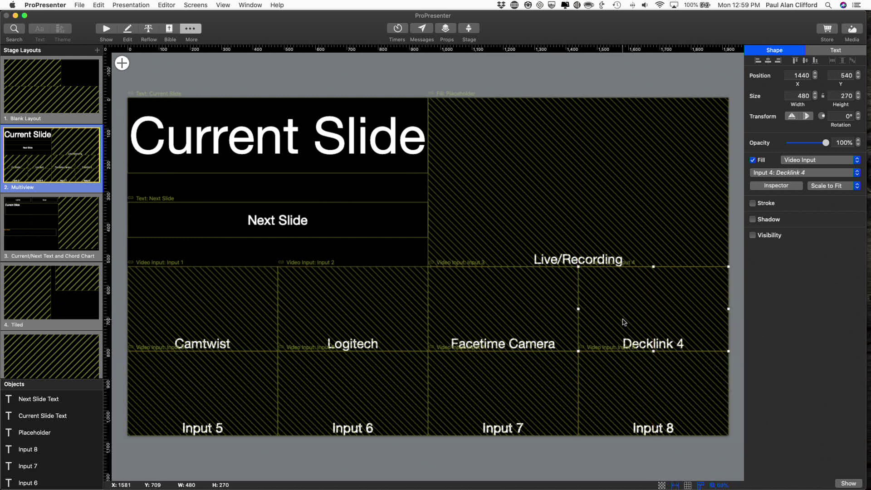